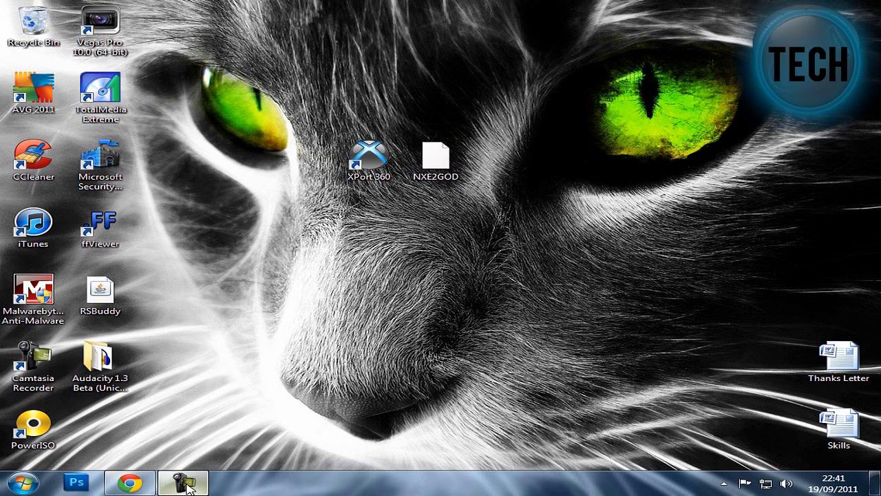
Step: Open the User Account Control settings, check that the notification level is at Never notify, and close the window
key("super")
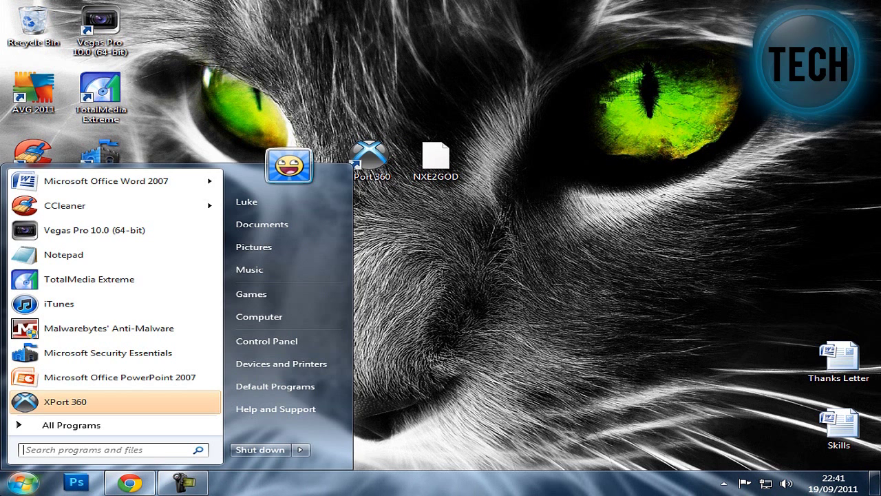
type("uac")
key("Return")
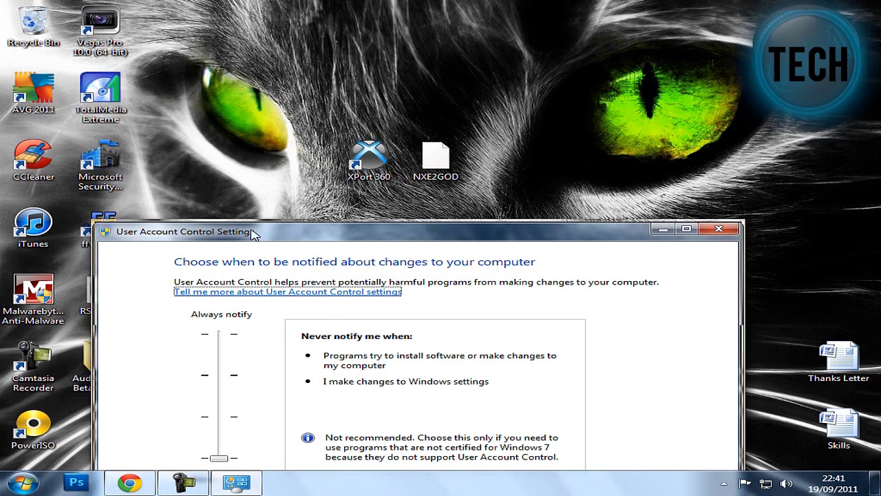
mouse_move(219, 375)
left_mouse_down()
mouse_move(224, 301)
mouse_move(225, 377)
left_mouse_up()
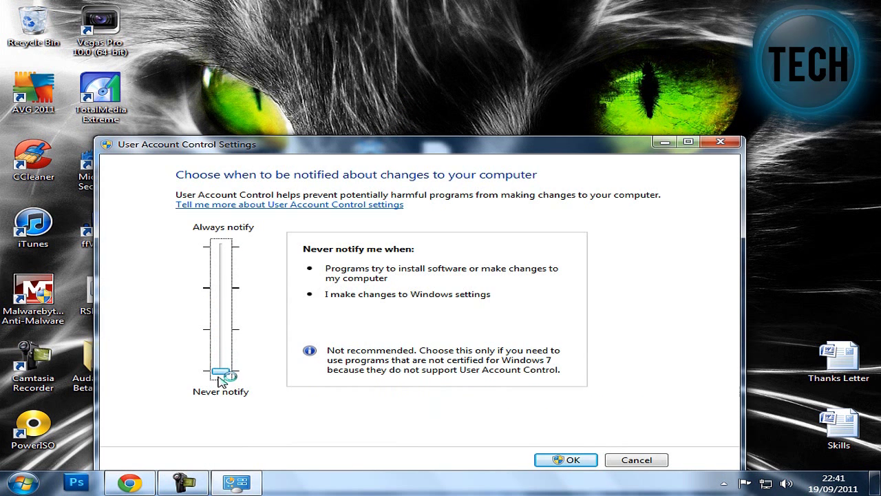
mouse_move(227, 369)
left_mouse_down()
mouse_move(228, 295)
mouse_move(233, 376)
left_mouse_up()
left_click(720, 143)
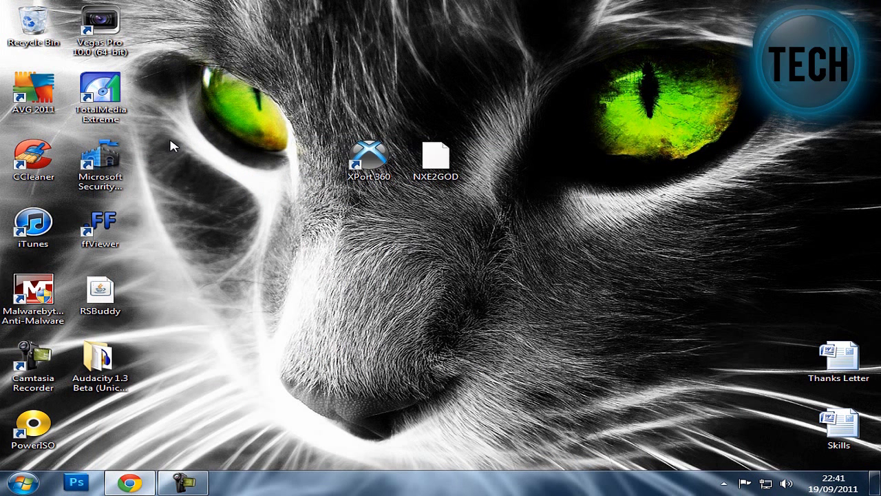
Step: Launch XPort 360 and load the connected 250.06GB Xbox 360 hard disk drive
double_click(377, 161)
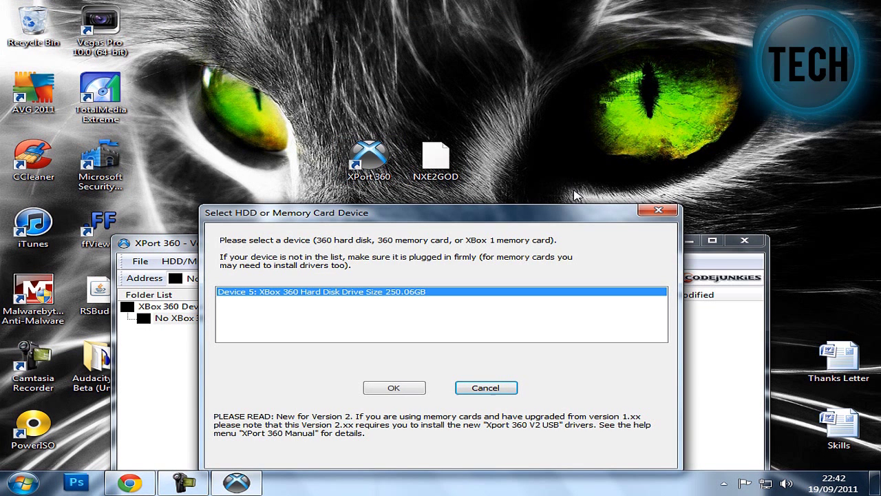
left_click_drag(303, 114, 486, 194)
left_click(405, 17)
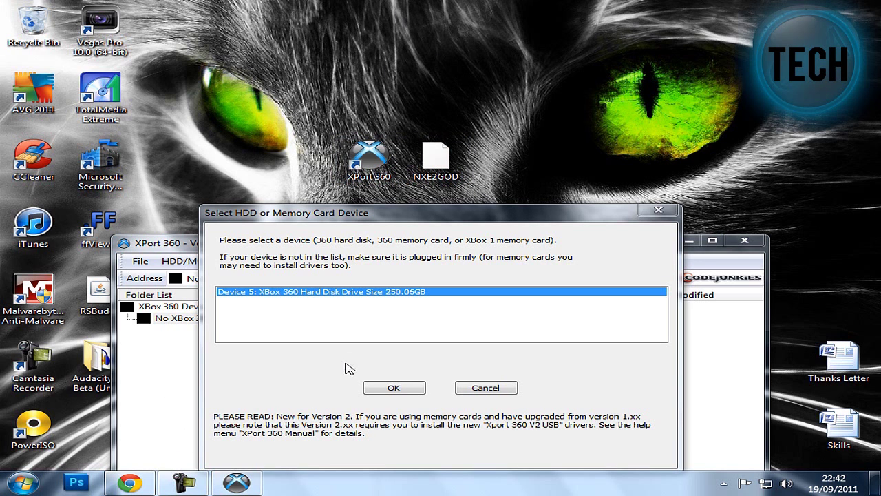
left_click(394, 388)
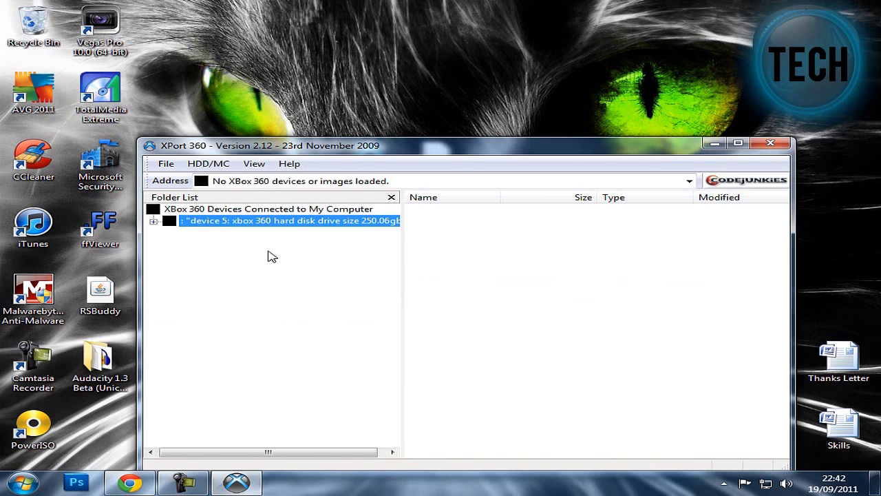
left_click(153, 221)
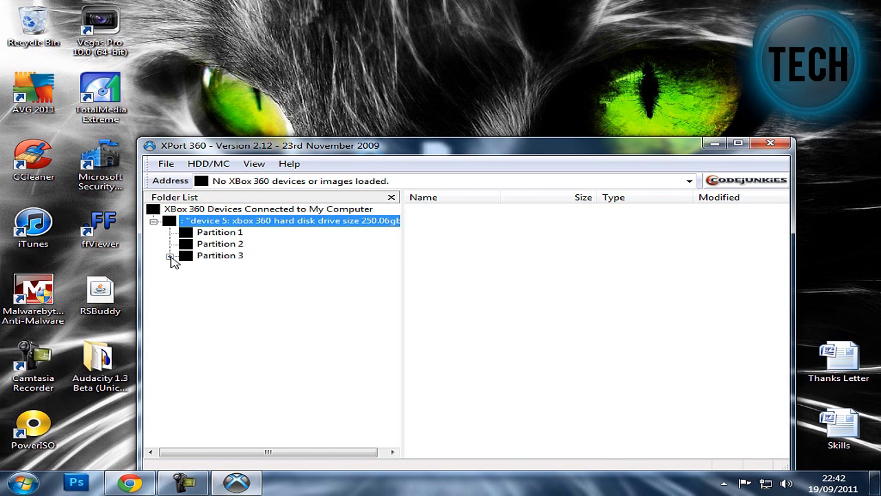
left_click(170, 256)
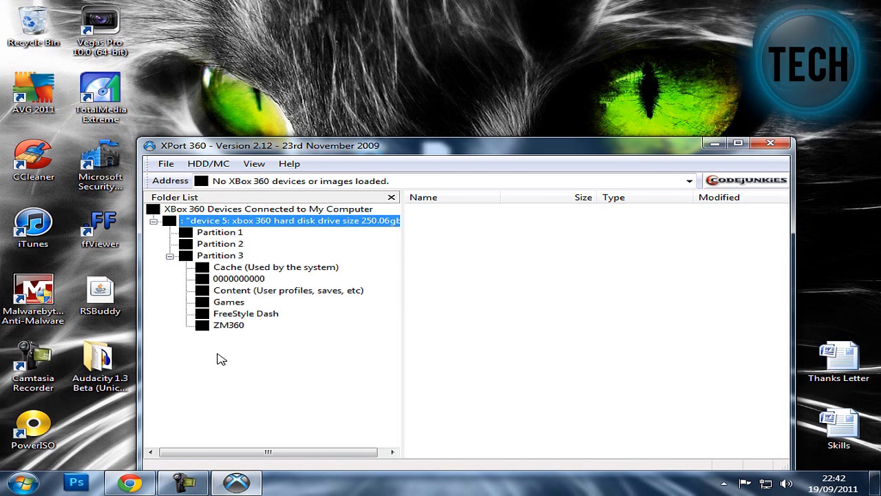
left_click(219, 294)
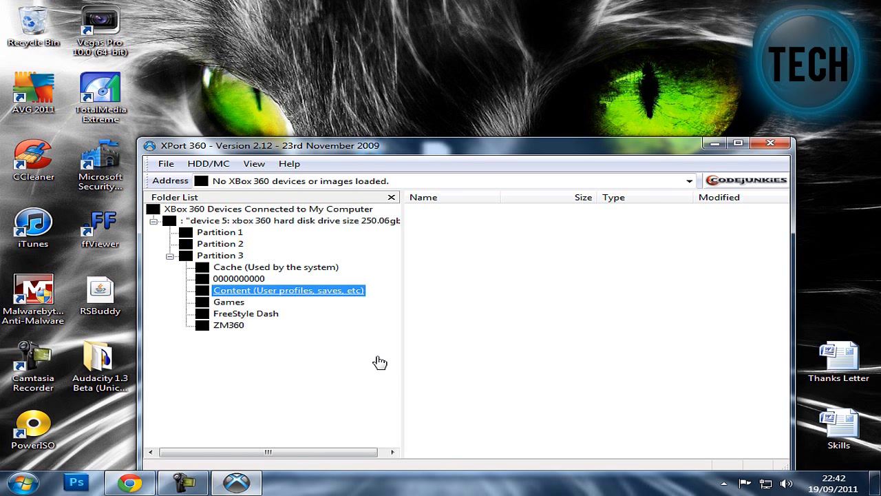
left_click(255, 316)
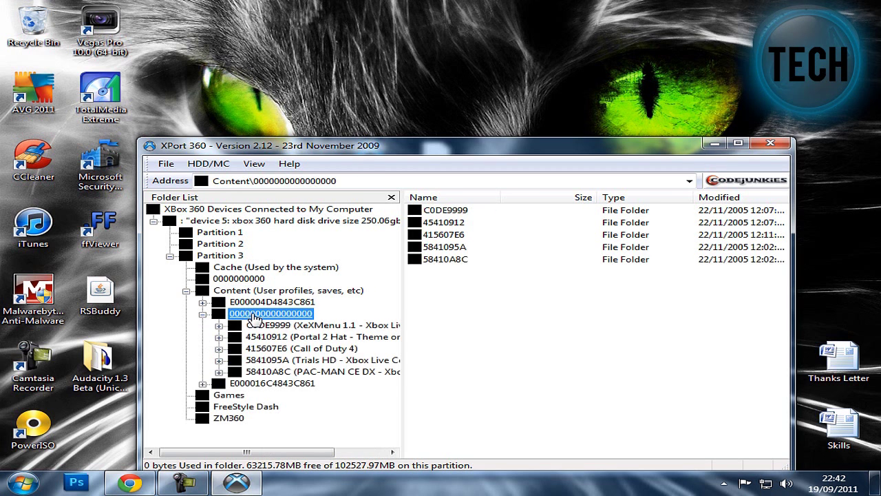
left_click(255, 323)
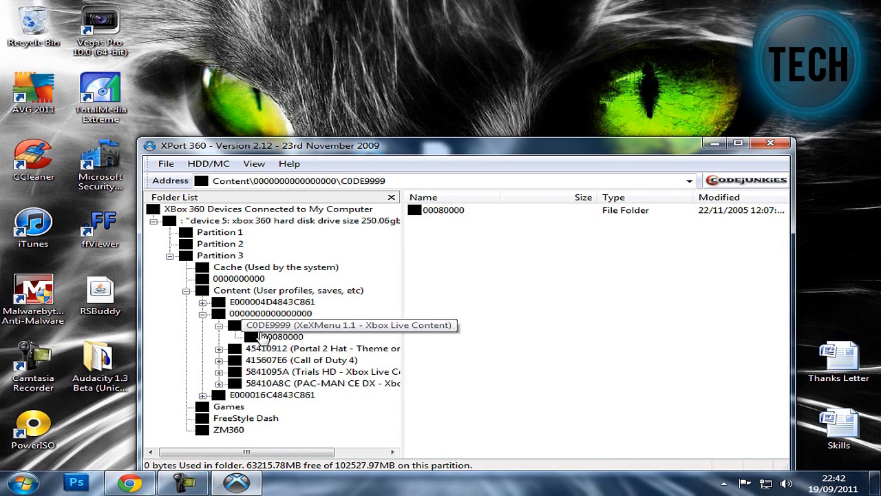
left_click(273, 339)
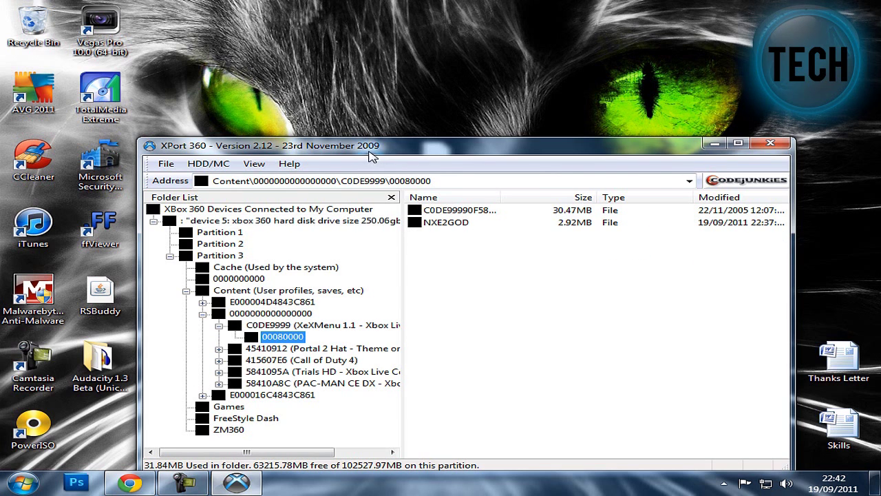
Step: Copy the NXE2GOD file from the desktop into the 00080000 folder, overwriting the existing copy
left_click_drag(376, 149, 385, 284)
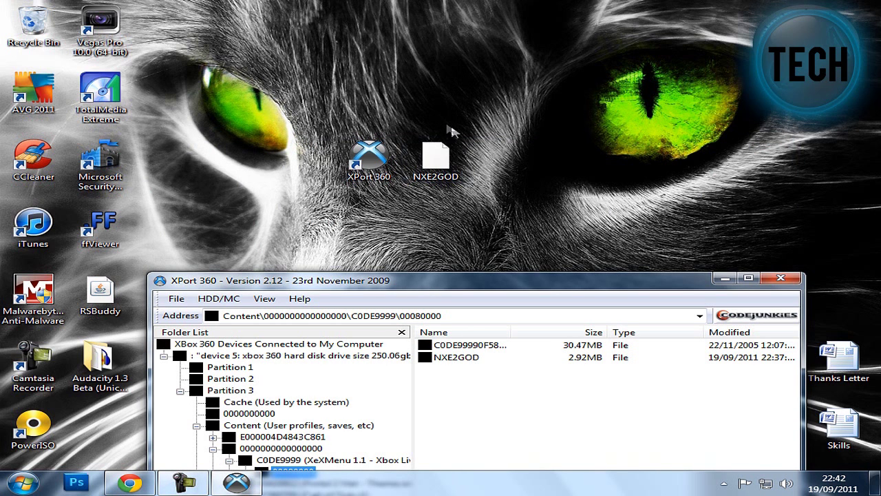
left_click_drag(436, 162, 467, 376)
left_click(436, 450)
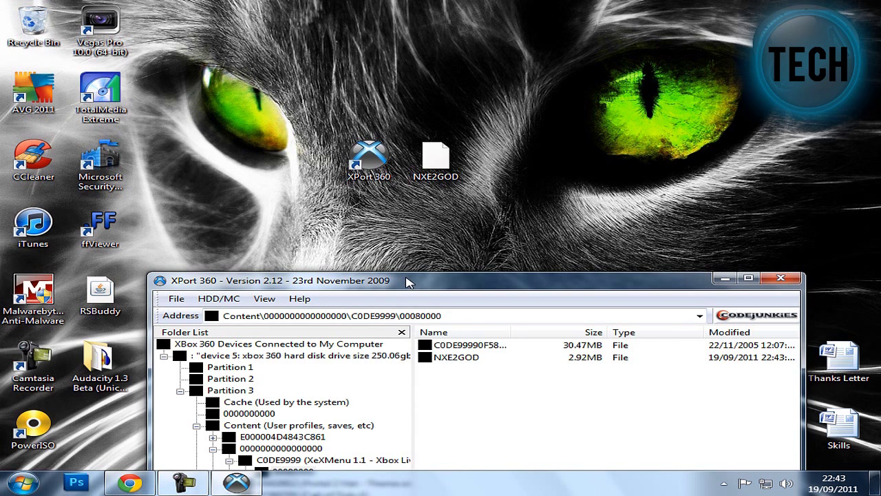
left_click_drag(410, 286, 362, 192)
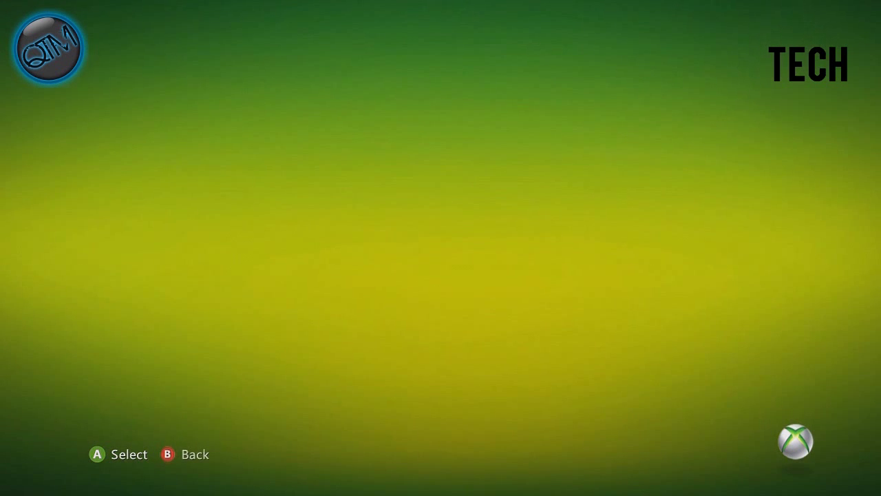
Step: On the Xbox 360 console, install the Call of Duty 4 disc to the hard drive and open the disc tray
key("Down")
key("Return")
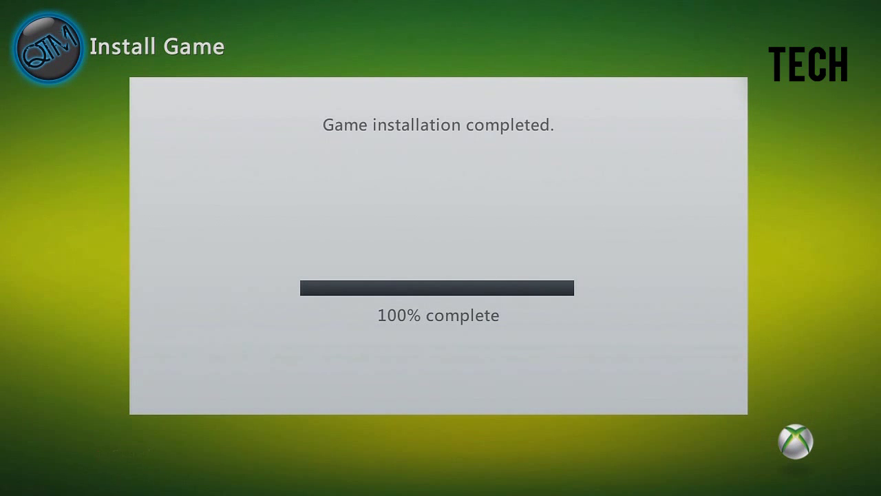
key("Return")
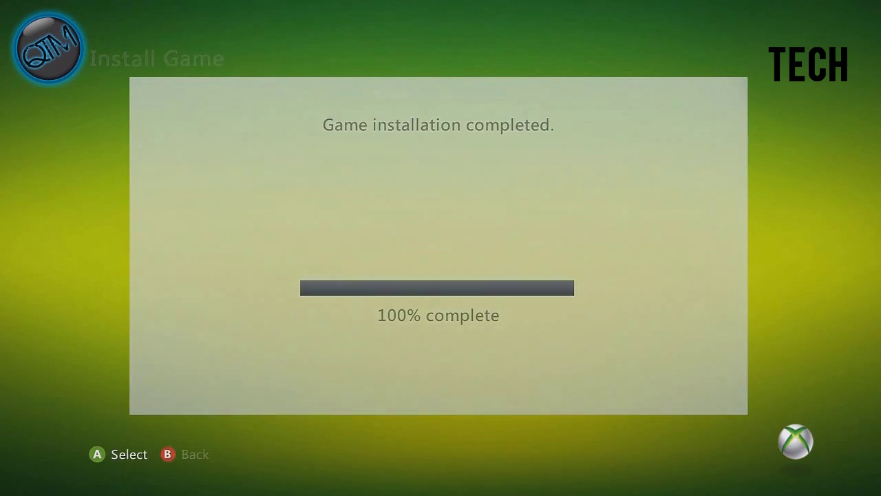
key("Escape")
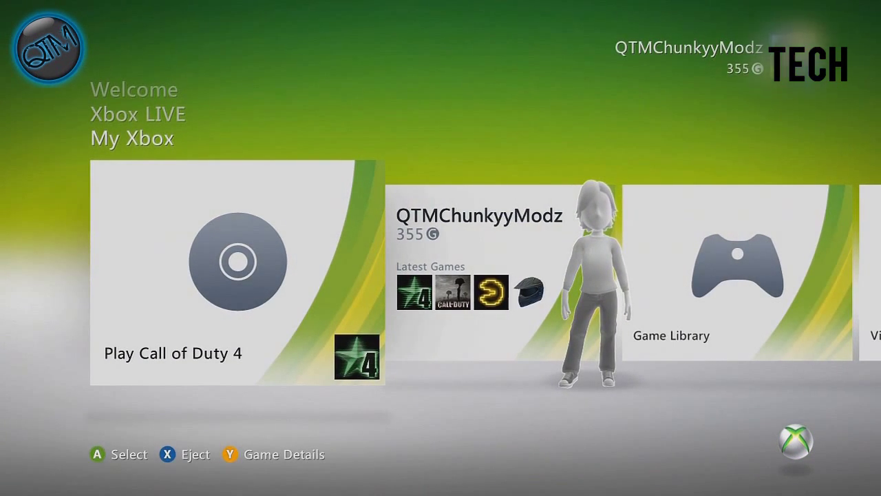
key("Return")
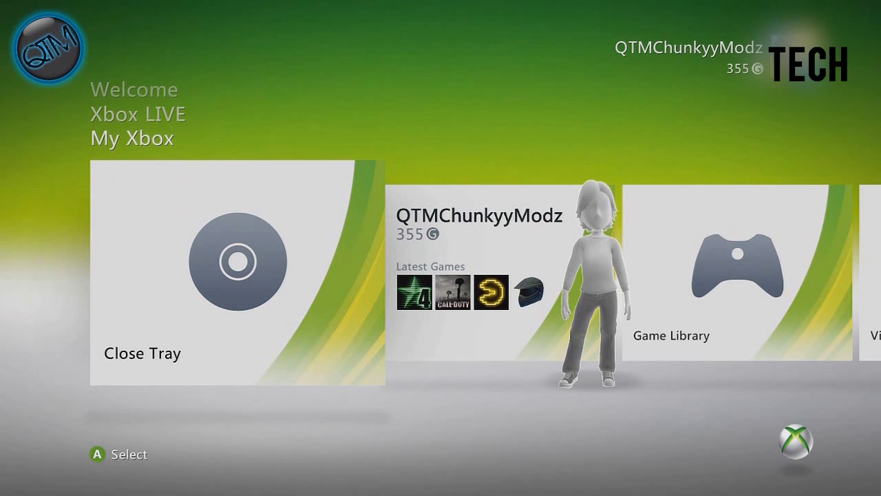
Step: Try to play the installed Call of Duty 4 from the Game Library without its disc, and return to the library
key("Up")
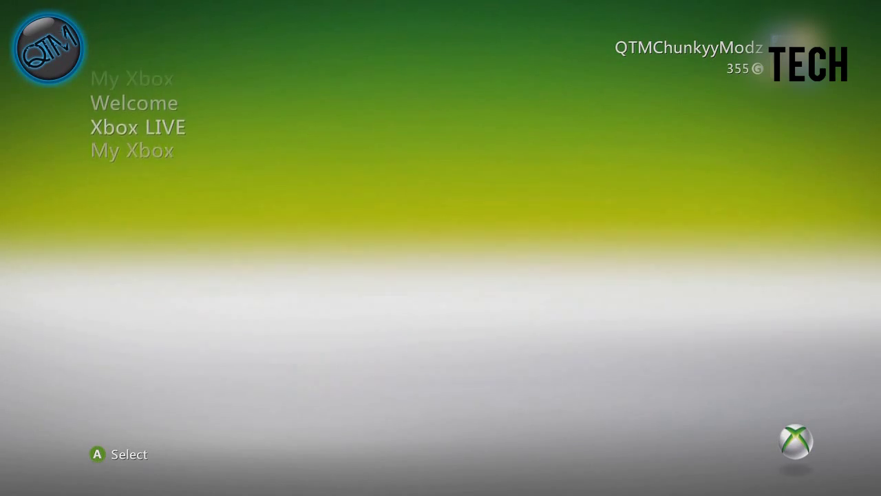
key("Up")
key("Down")
key("Right")
key("Right")
key("Return")
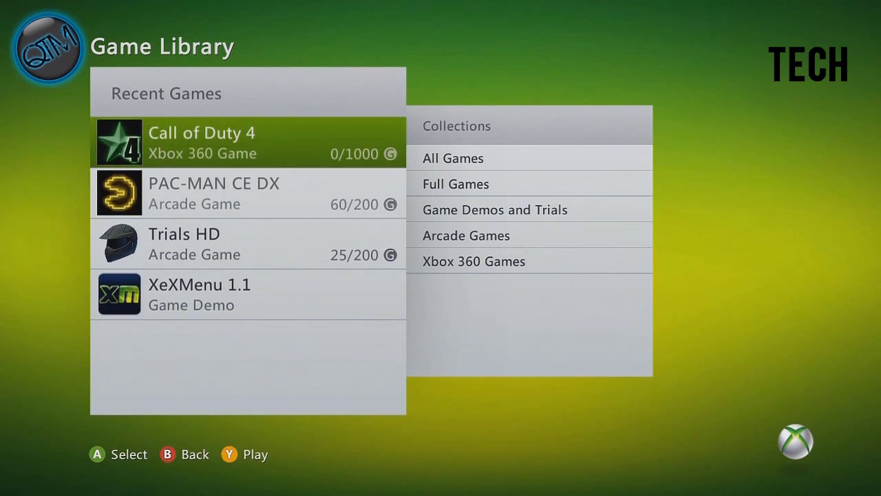
key("Return")
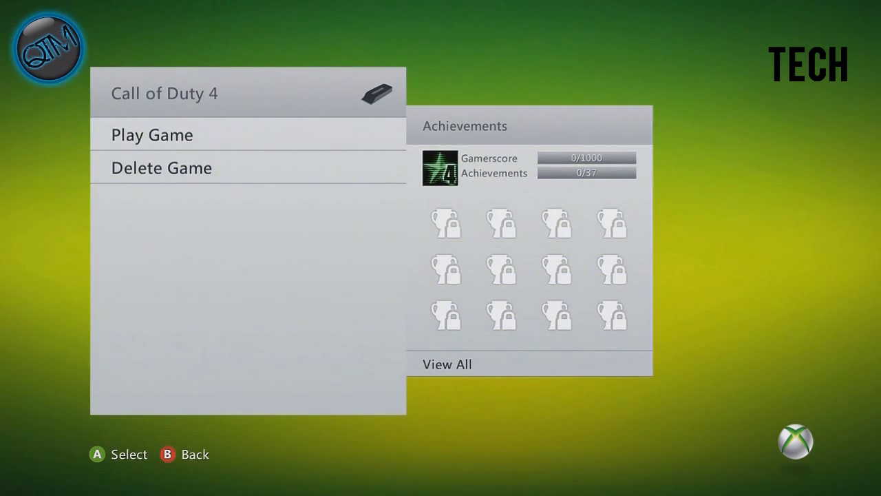
key("Return")
key("Return")
key("Escape")
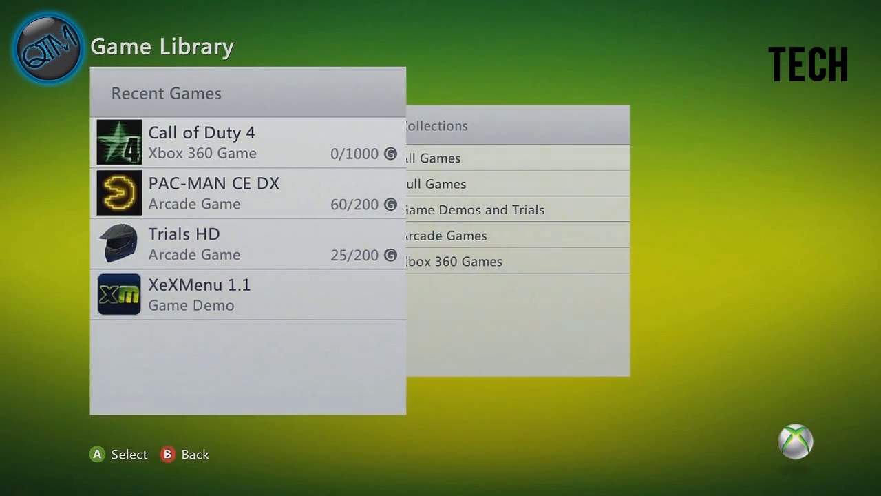
Step: Run the NXE2GOD game demo from the All Games collection
key("Right")
key("Return")
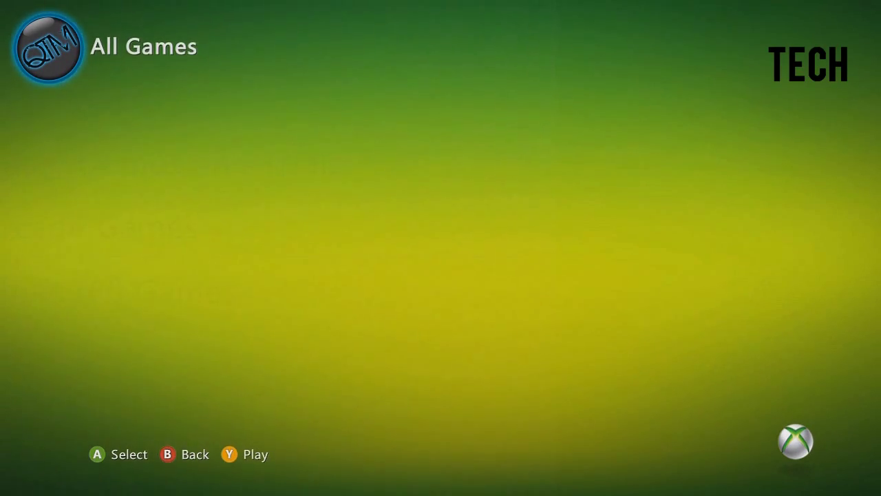
key("Down")
key("Down")
key("Up")
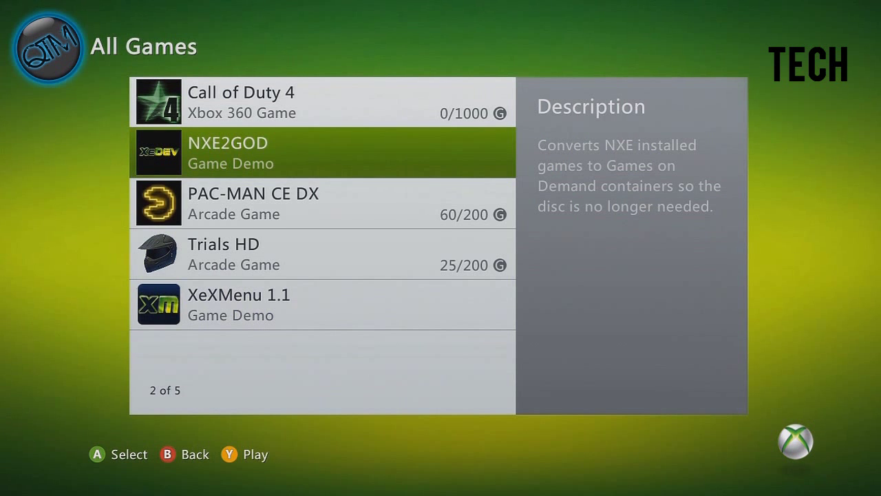
key("Return")
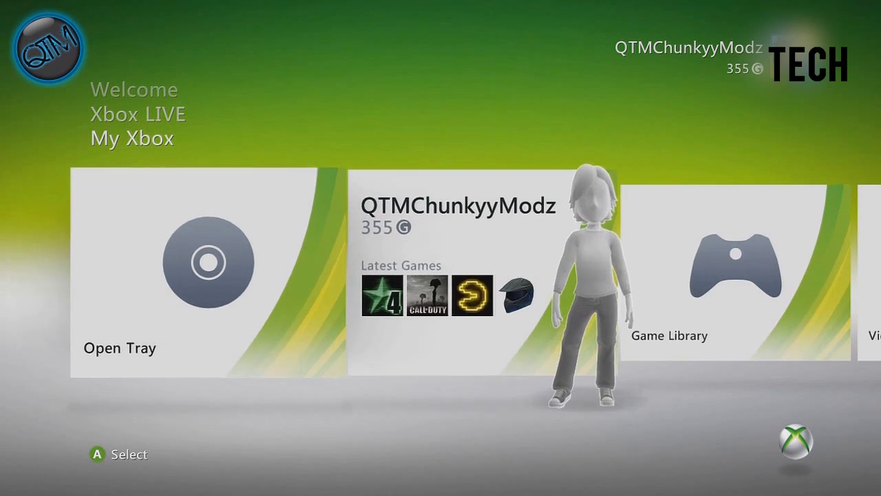
Step: Start Call of Duty 4 from the recent games in the Game Library
key("Right")
key("Right")
key("Return")
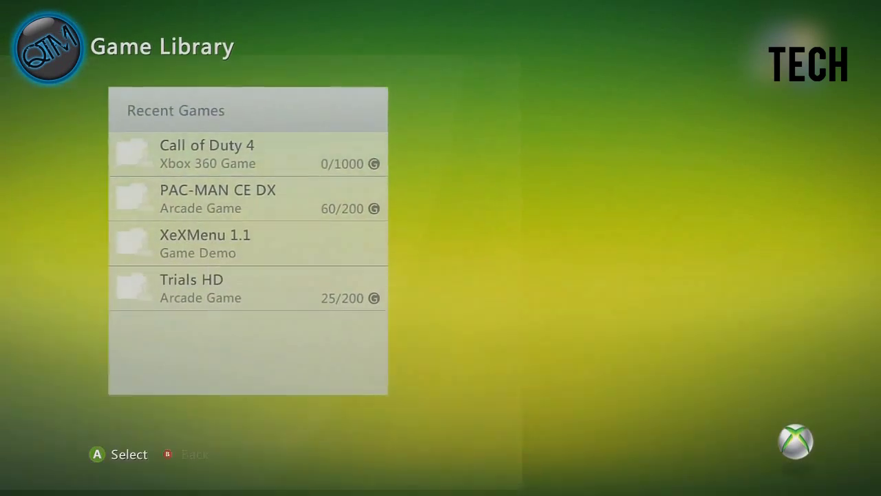
key("Return")
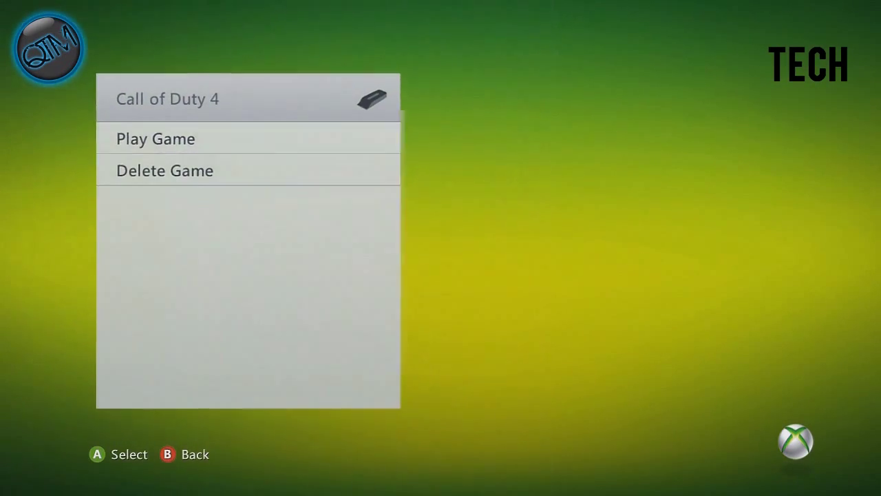
key("Return")
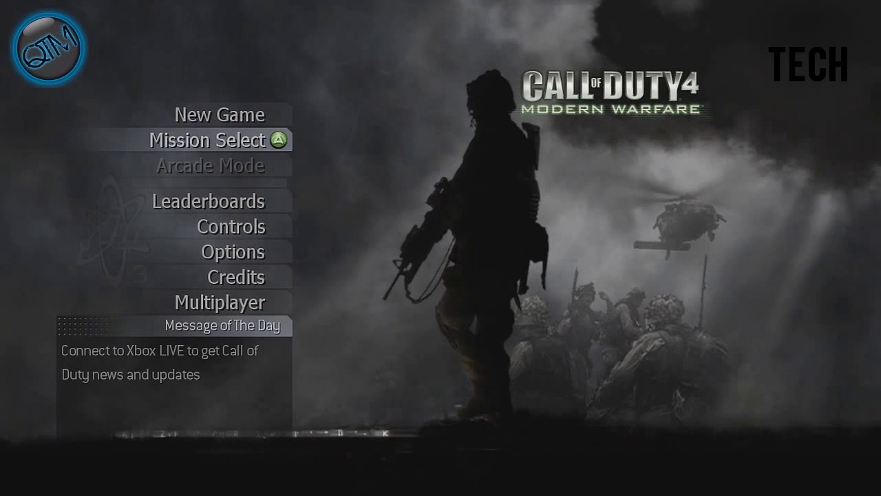
Step: Exit Call of Duty 4 to the Xbox Dashboard and confirm ending the current session
key("Up")
key("Return")
key("Escape")
key("Home")
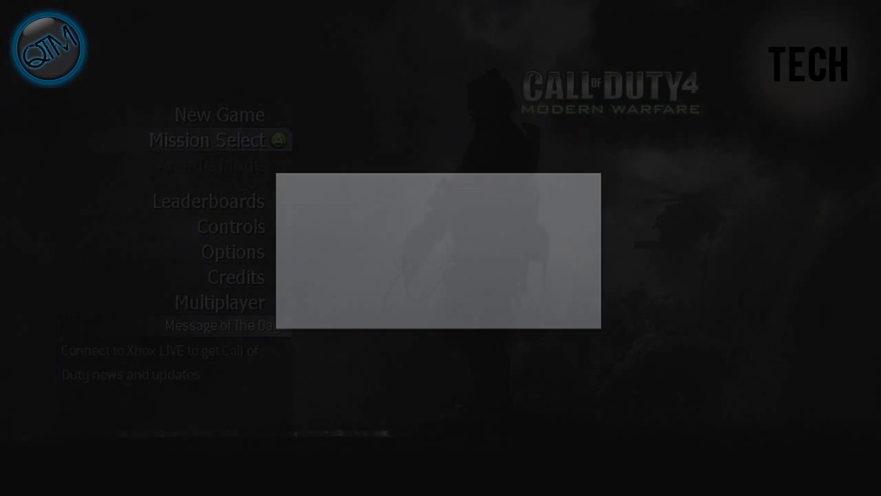
key("y")
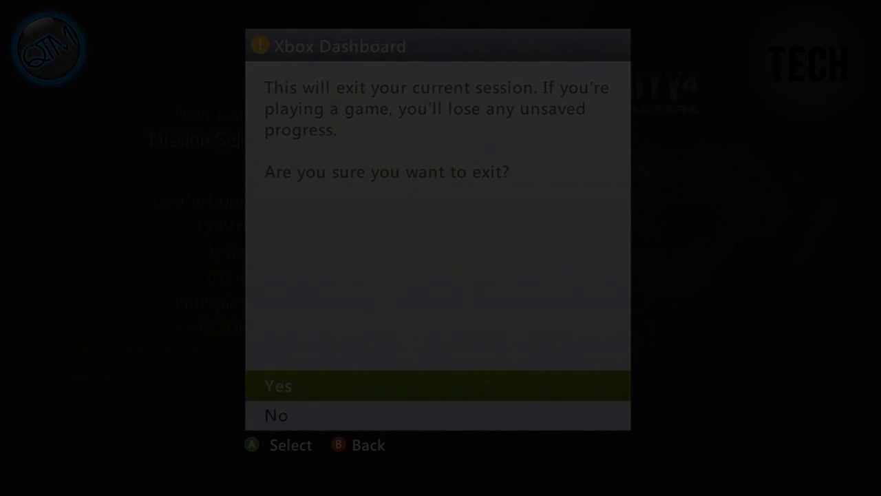